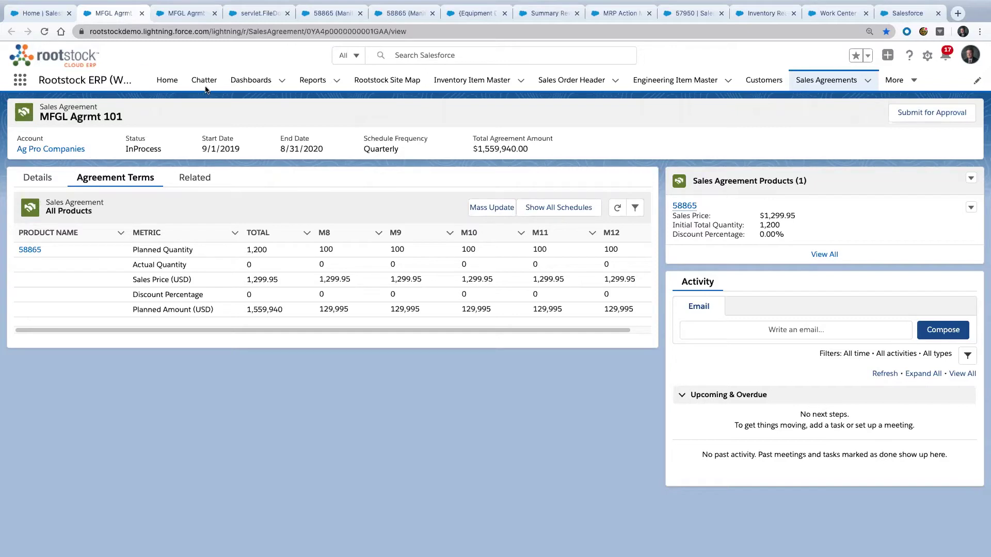
Review sales agreement MFGL Agrmt 215 and the saved Summary Review by Item image showing the forecast for item 58865.
click(184, 13)
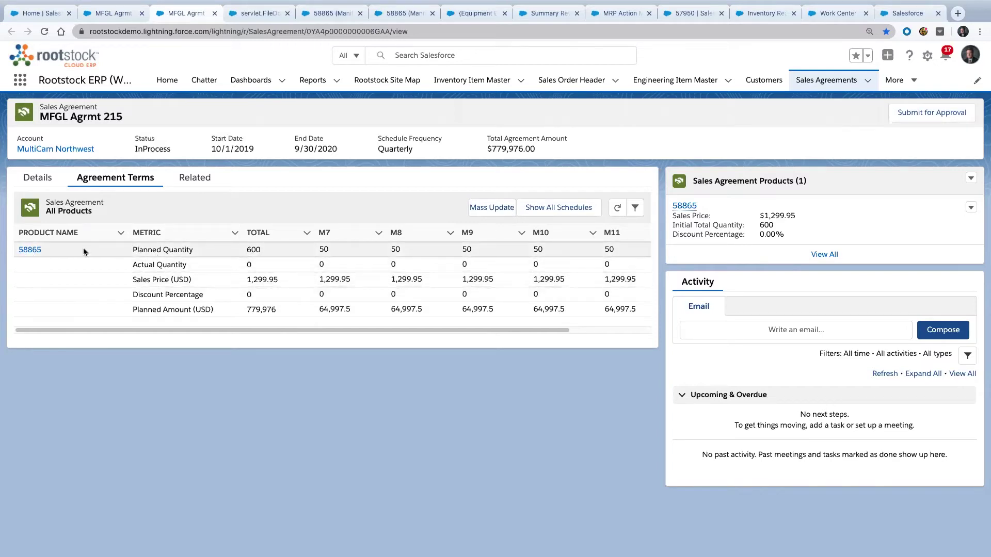
click(263, 17)
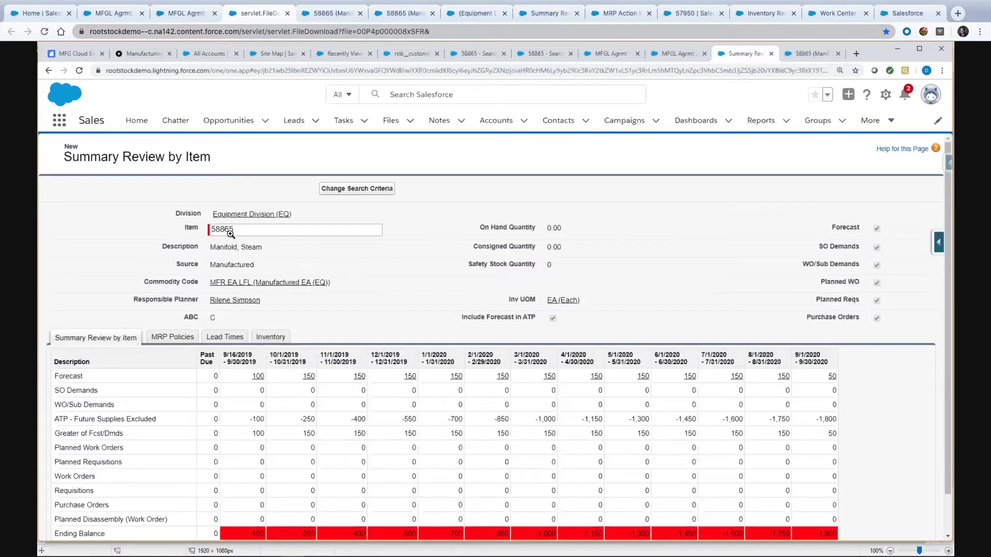
Examine the inventory item master of 58865 (Manifold, Steam), from stock by location to its product info and engineering item.
click(334, 13)
scroll(425, 291, up, 8)
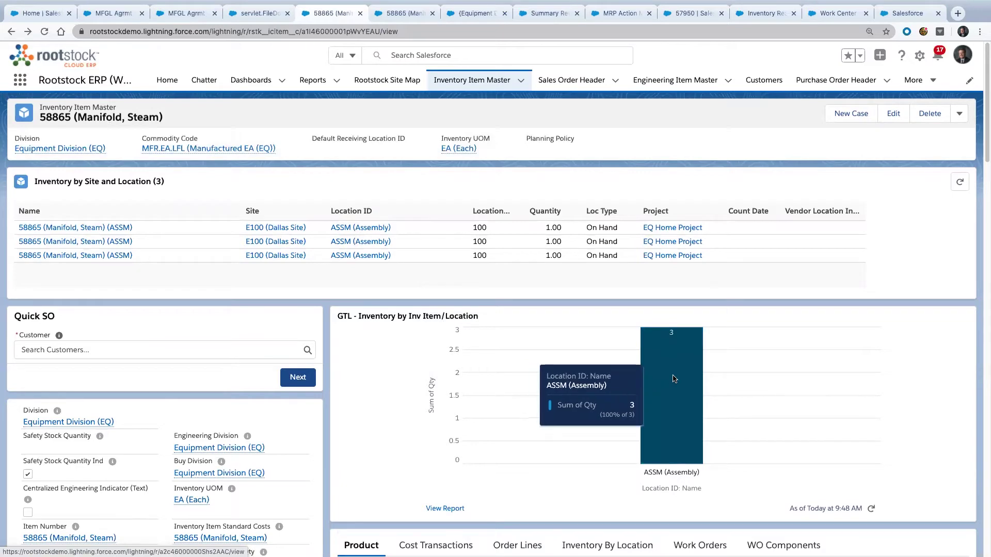
scroll(740, 416, down, 3)
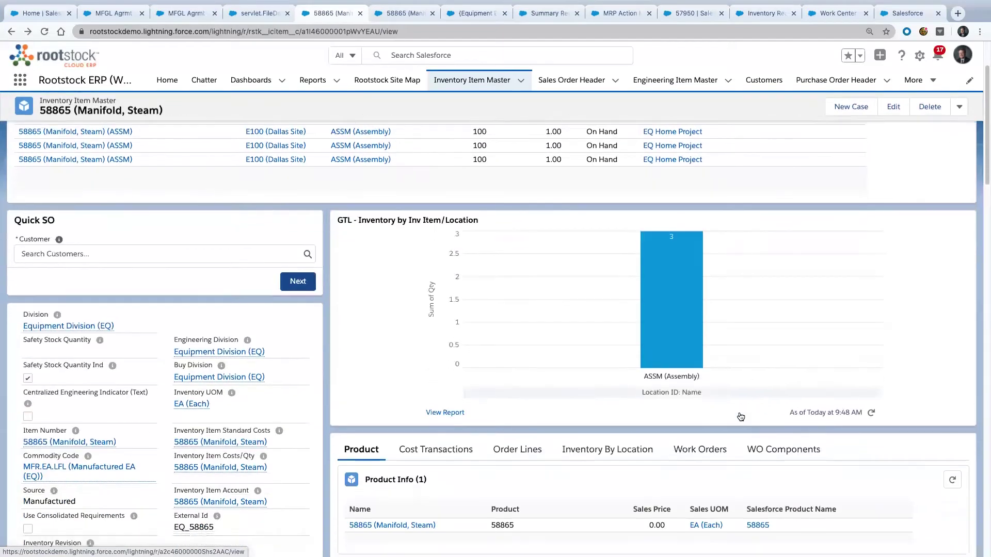
scroll(739, 416, down, 5)
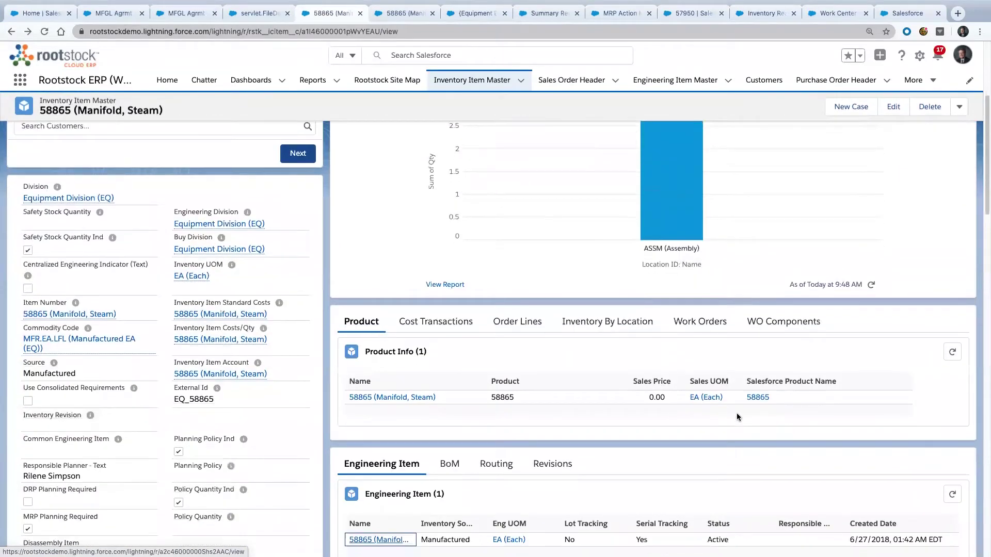
scroll(735, 413, down, 2)
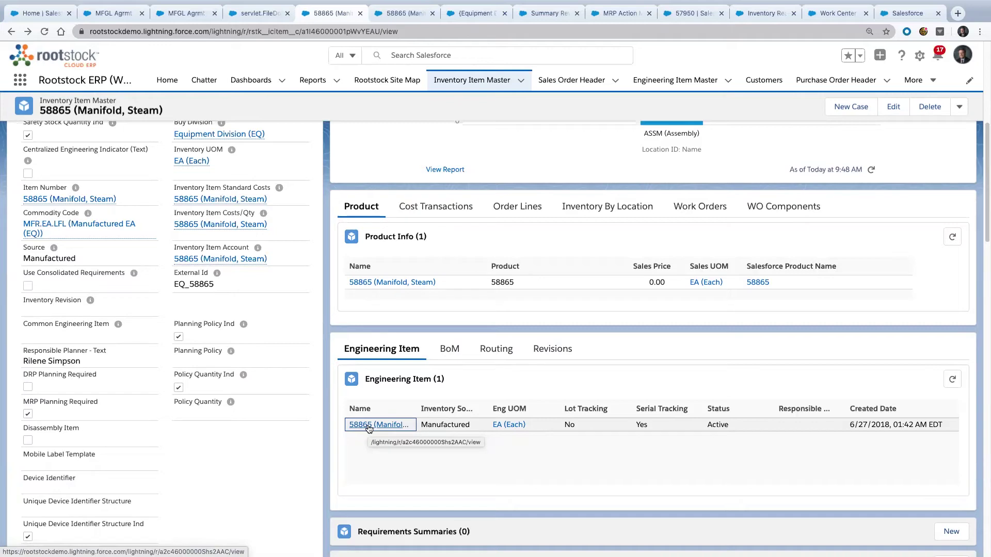
Inspect the BOM tree of engineering item 58865, including the source and quantity details of its components.
click(407, 14)
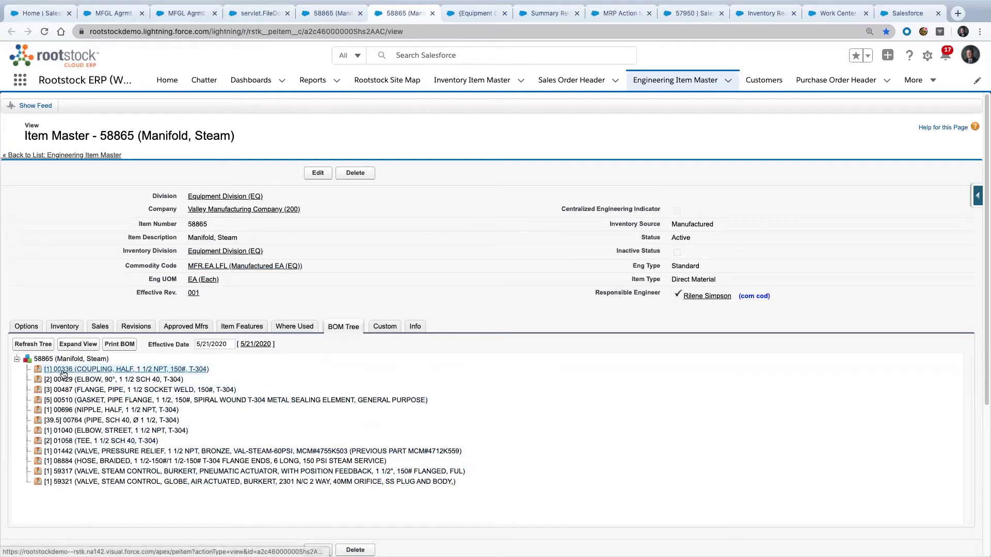
mouse_move(63, 373)
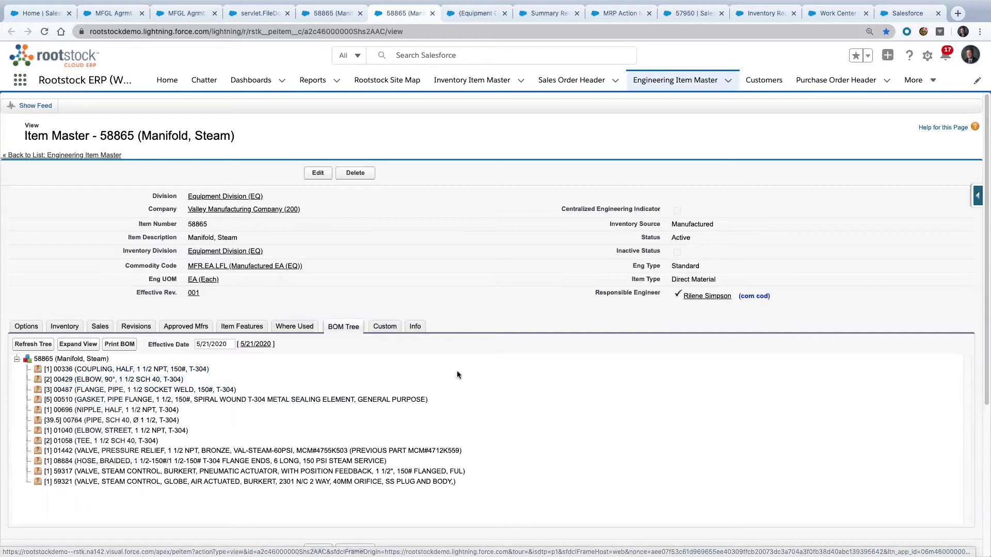
mouse_move(457, 371)
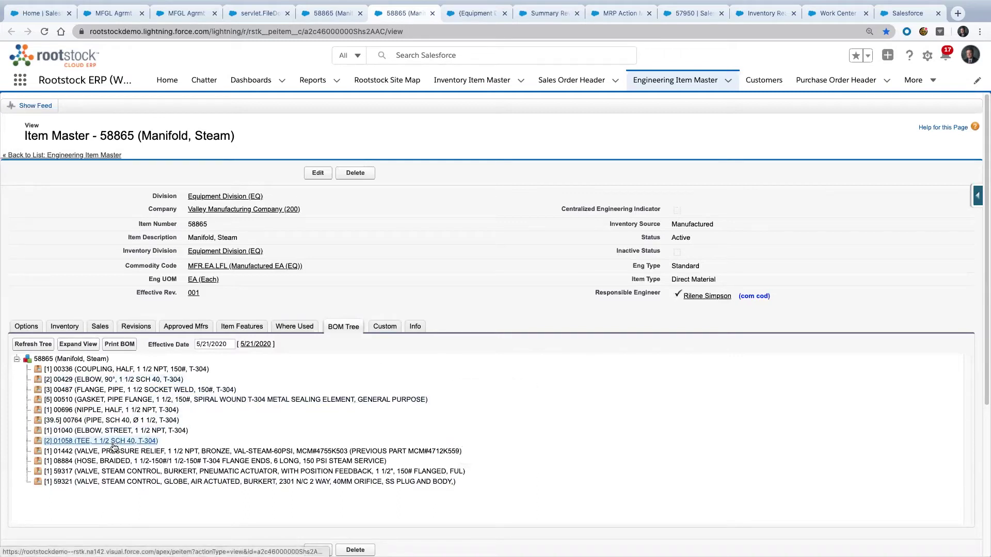
mouse_move(114, 446)
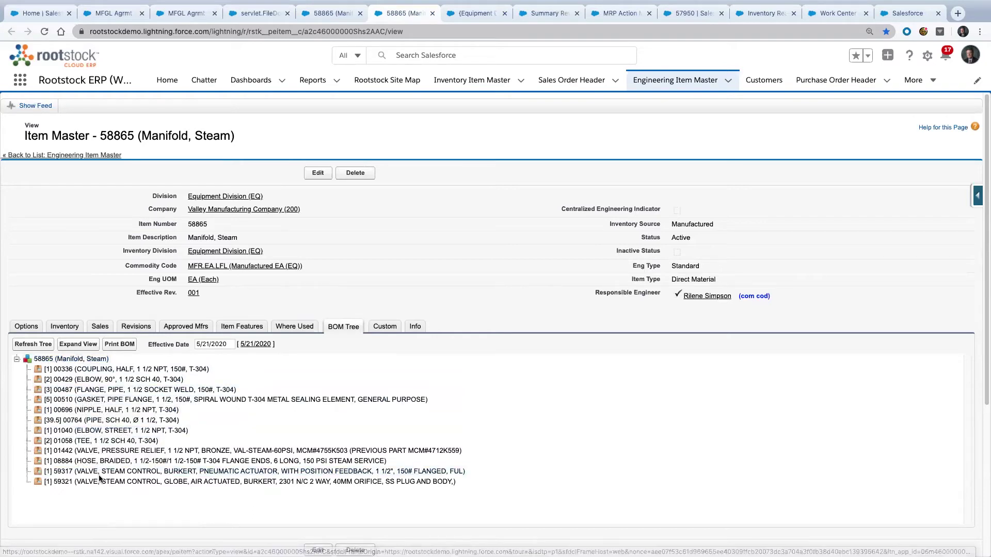
mouse_move(100, 479)
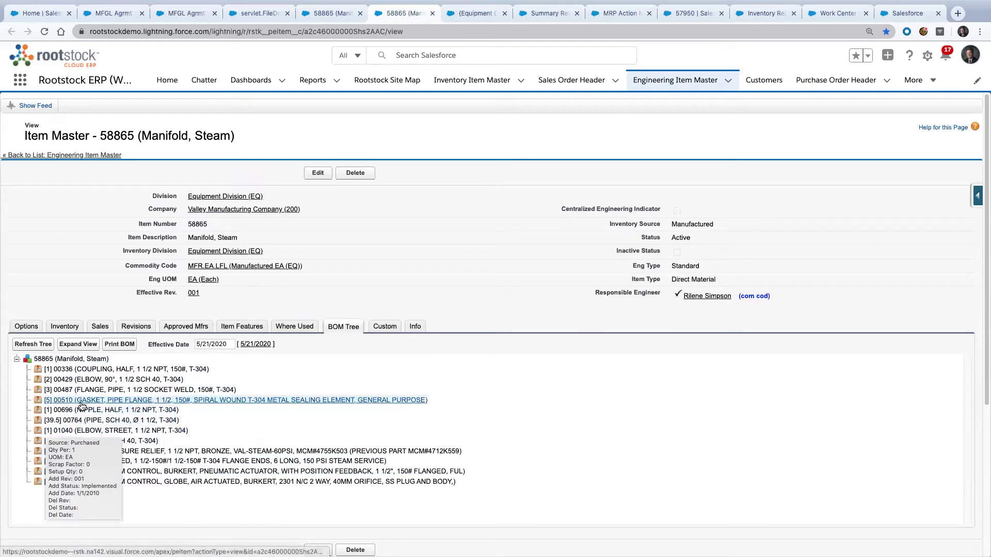
mouse_move(81, 406)
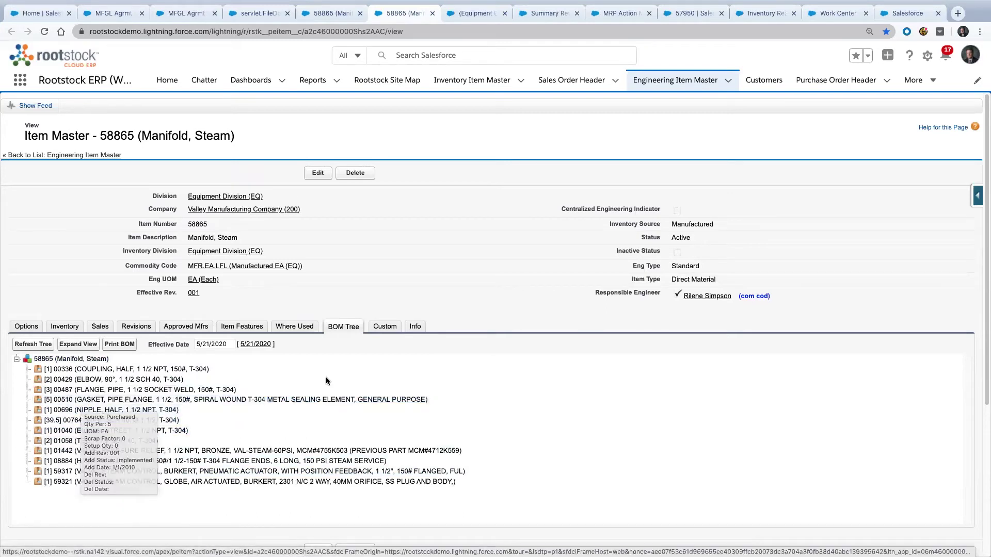
mouse_move(327, 380)
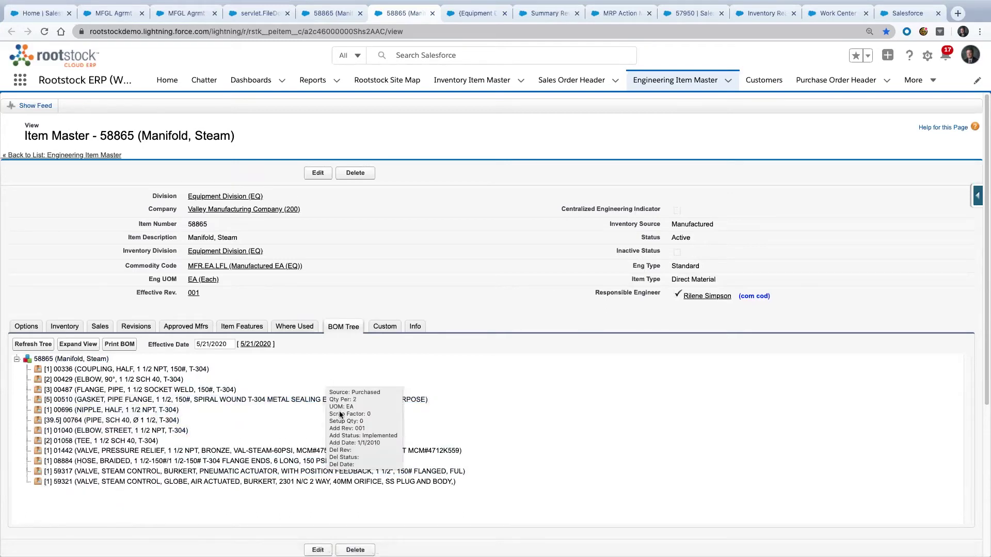
Check the Equipment Division MRP launch statistics and inspect item 58865's monthly forecast and planned work orders in Summary Review by Item.
click(477, 14)
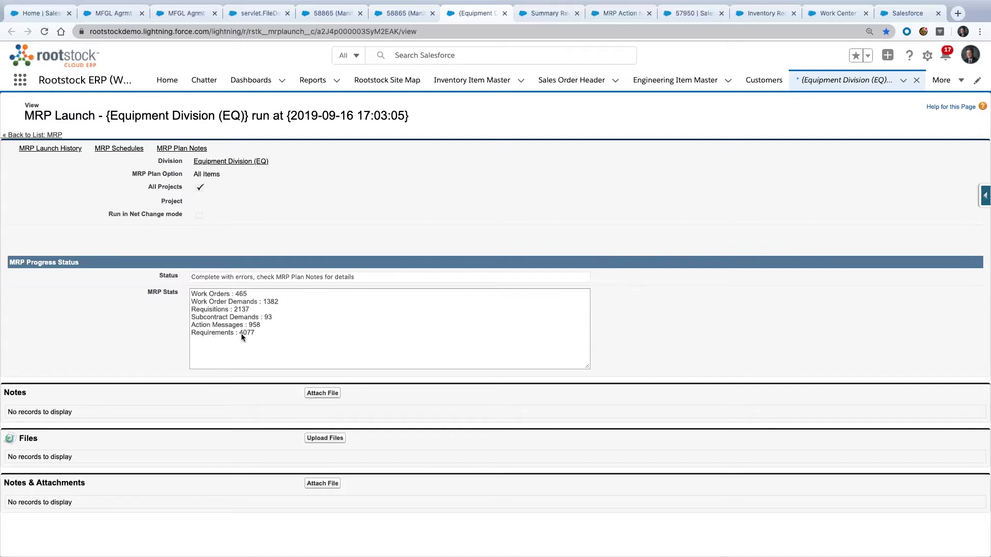
click(550, 14)
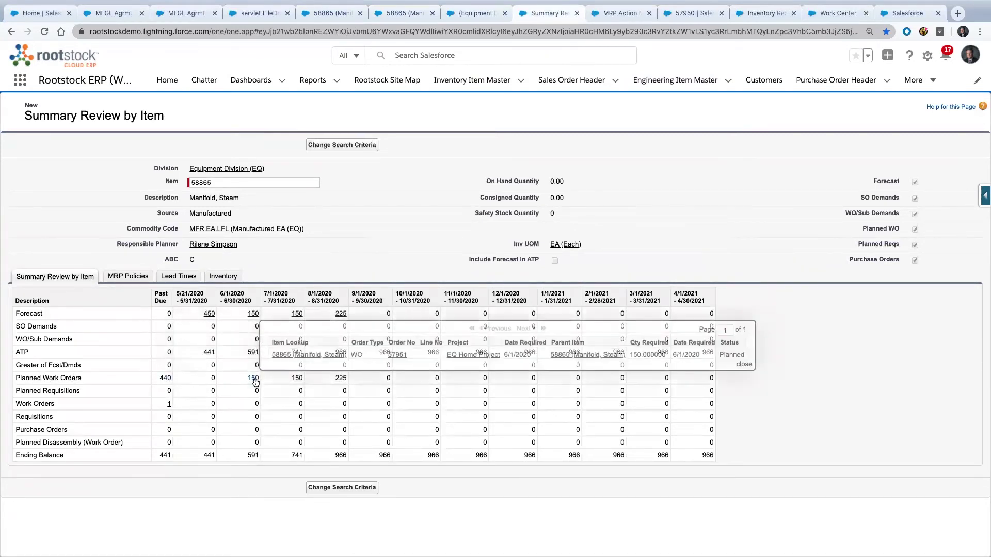
mouse_move(254, 381)
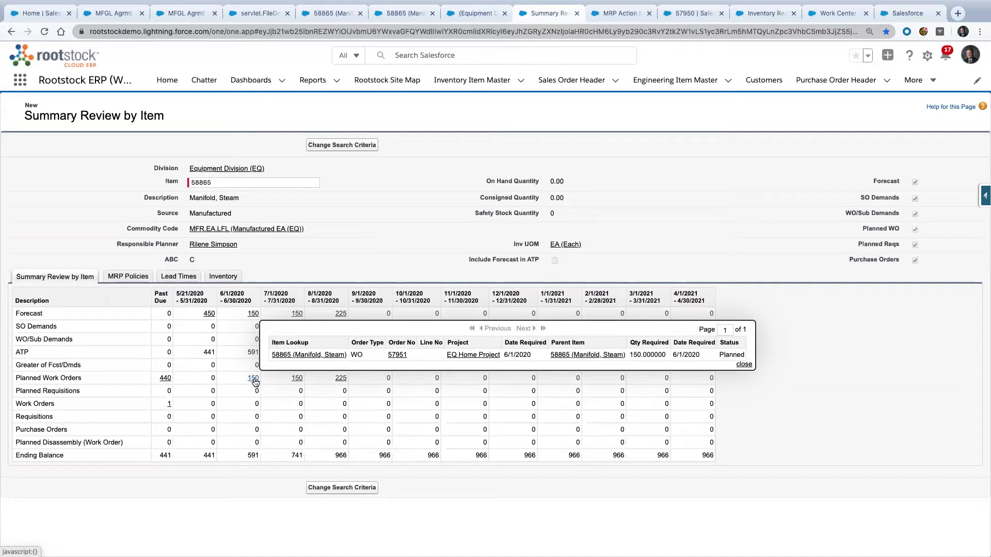
mouse_move(252, 317)
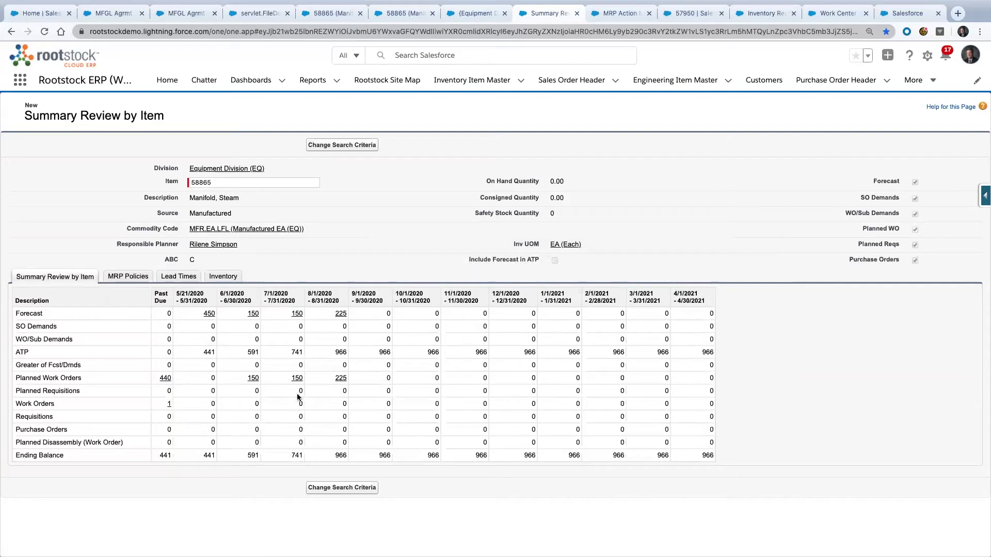
mouse_move(293, 382)
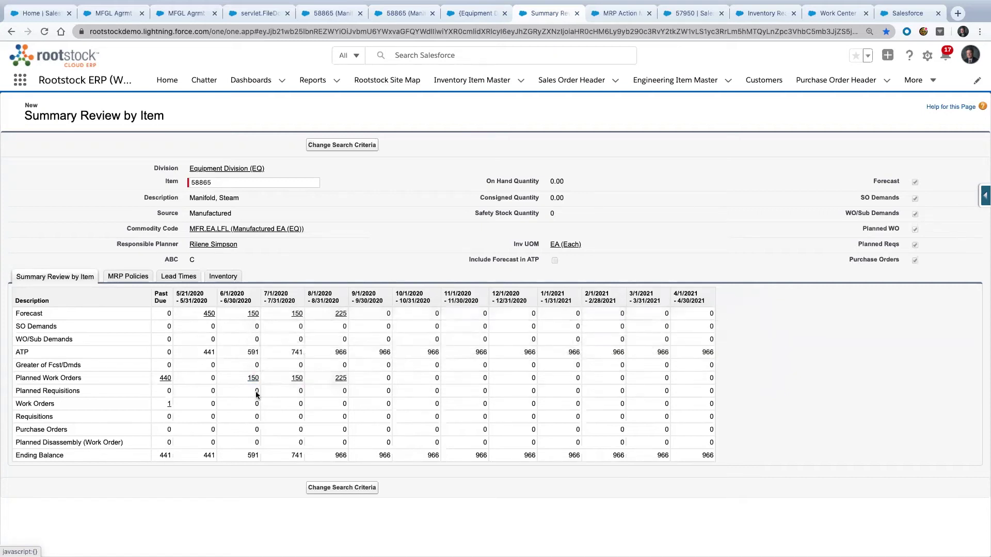
View the MRP Action Messages, and examine the Work Order Details of the planned work order for item 58865.
click(619, 14)
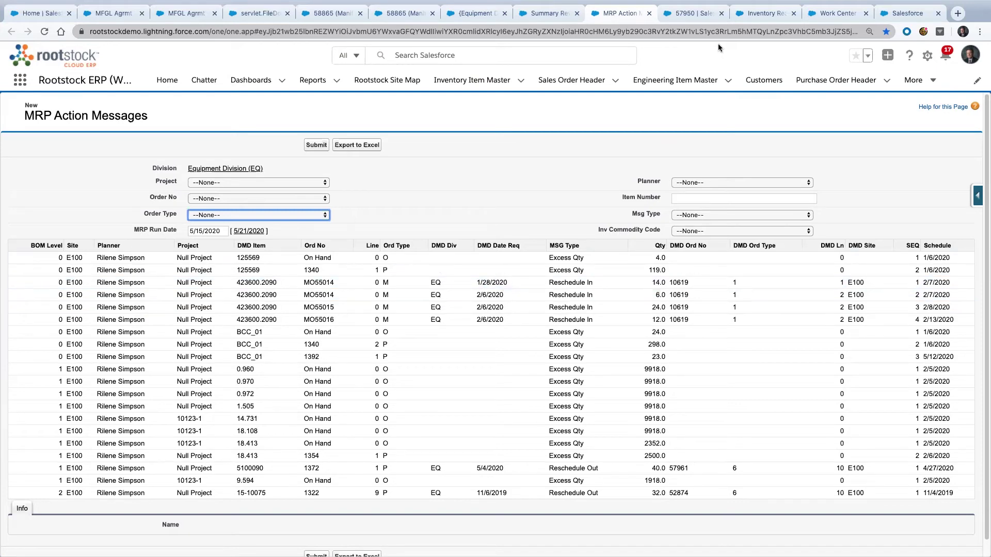
click(691, 11)
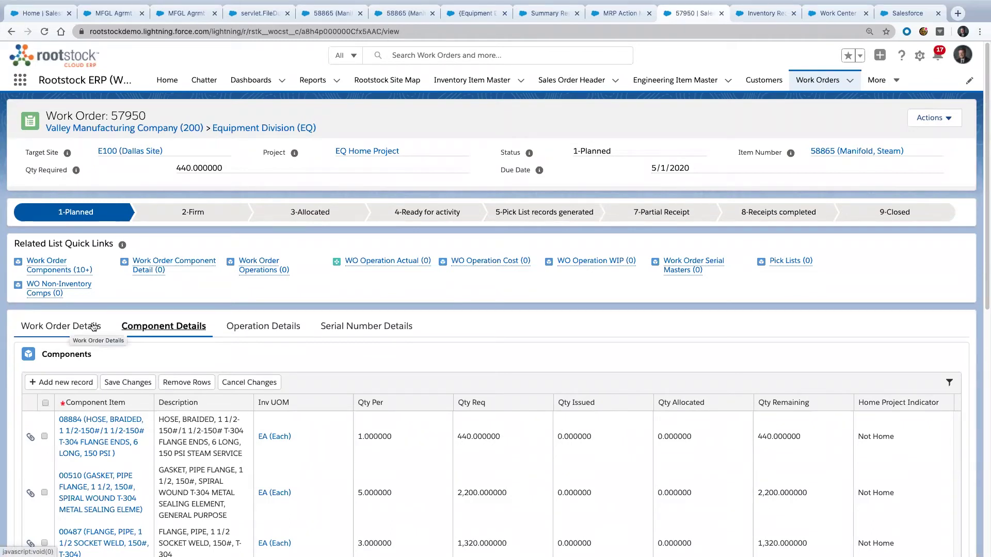
click(66, 330)
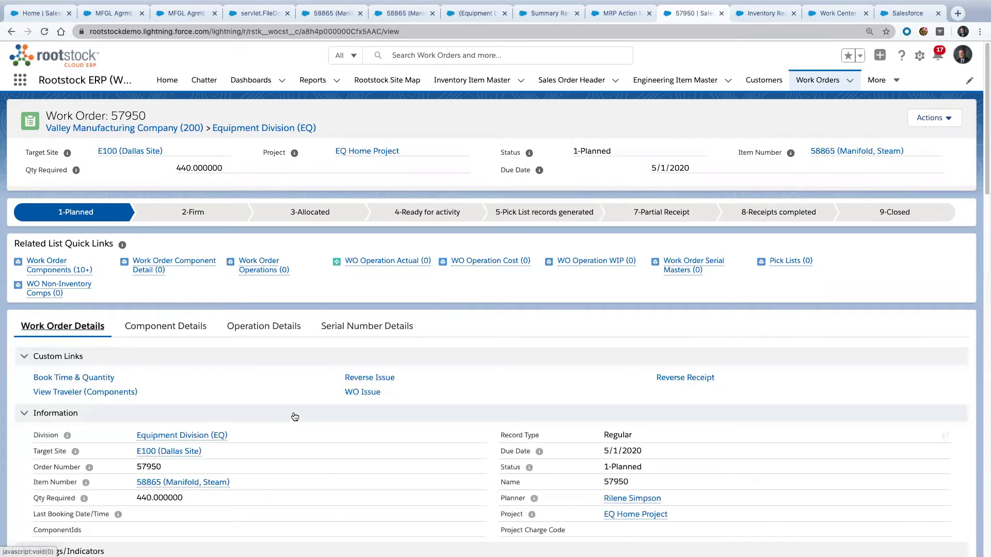
scroll(292, 418, down, 3)
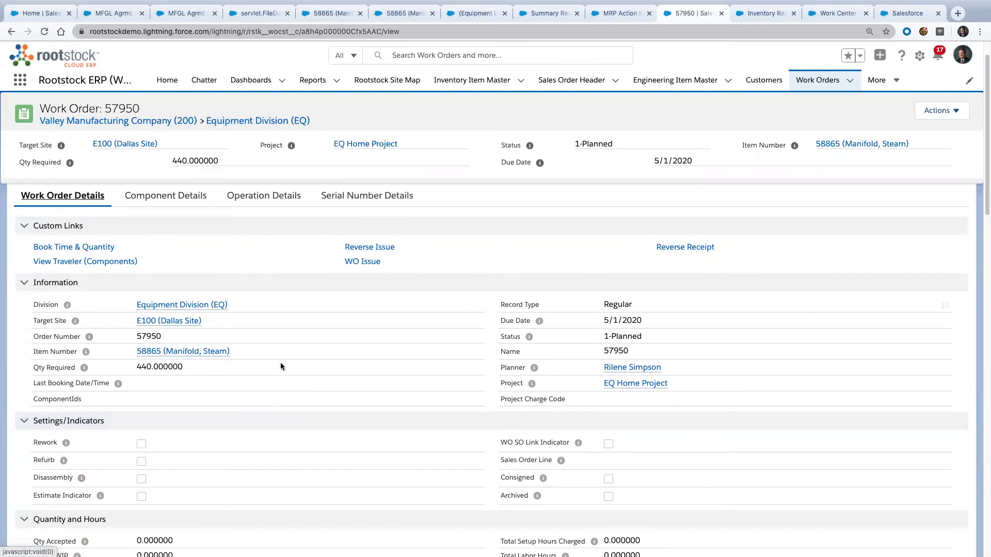
scroll(281, 364, down, 5)
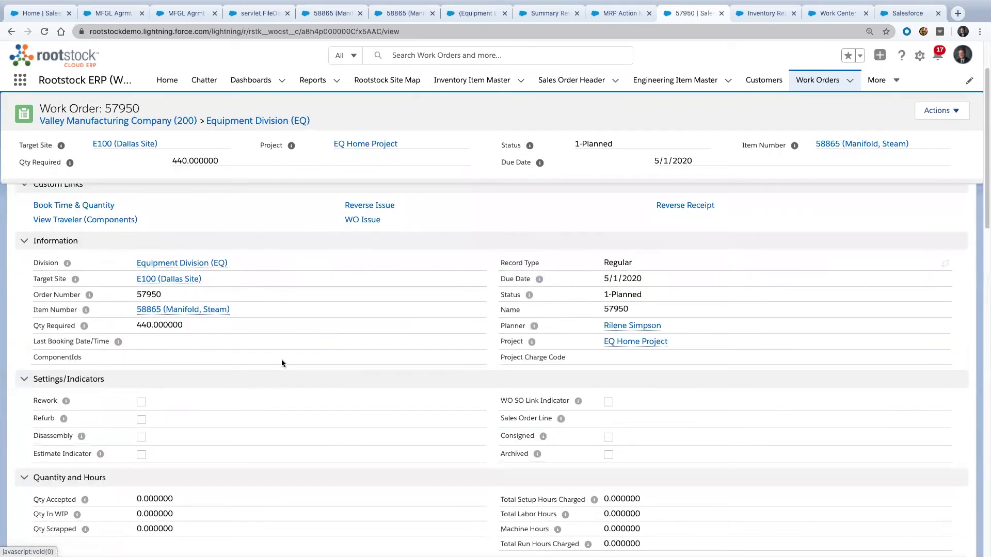
scroll(283, 364, down, 1)
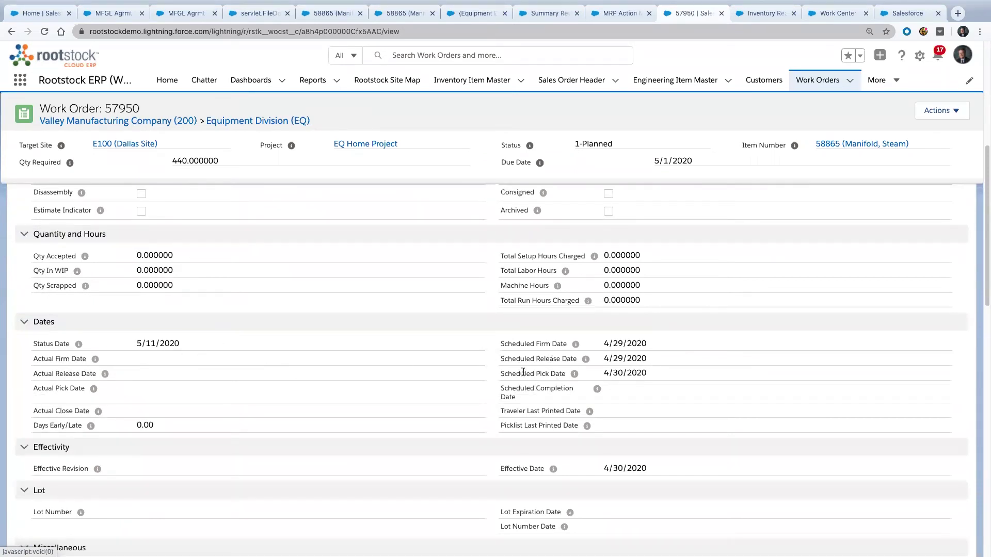
scroll(446, 392, down, 4)
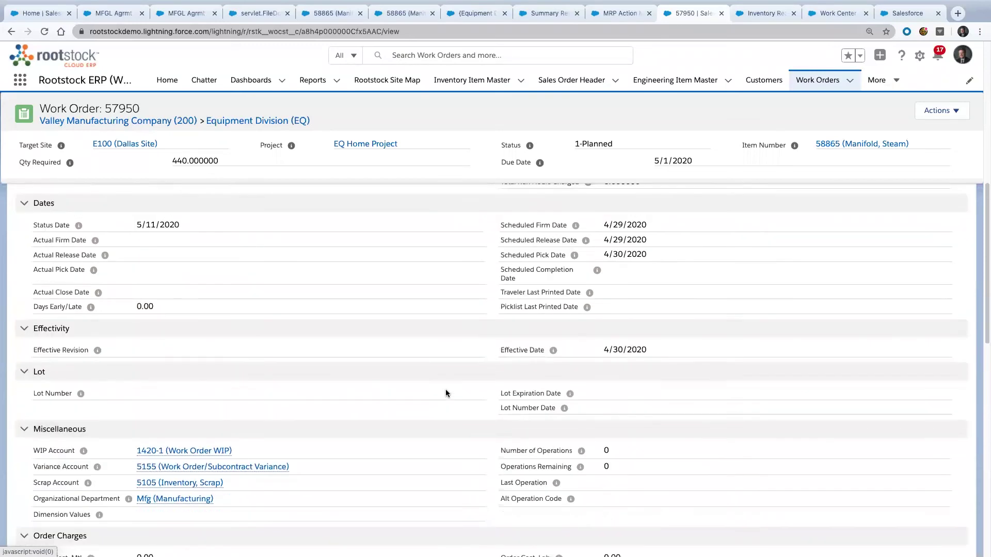
scroll(446, 393, up, 10)
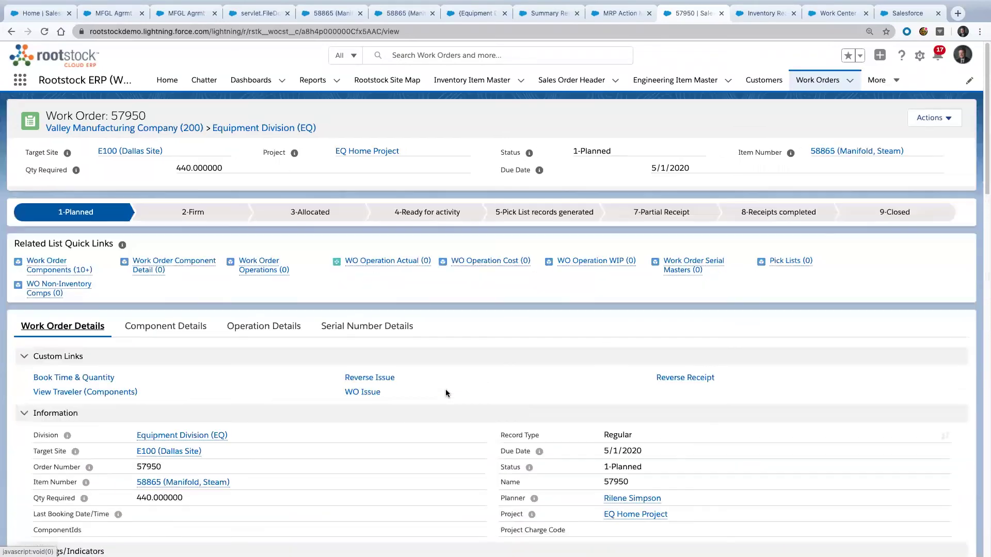
Review the Component Details of the planned work order for the steam manifold, including required quantities per component.
click(178, 329)
scroll(351, 437, down, 4)
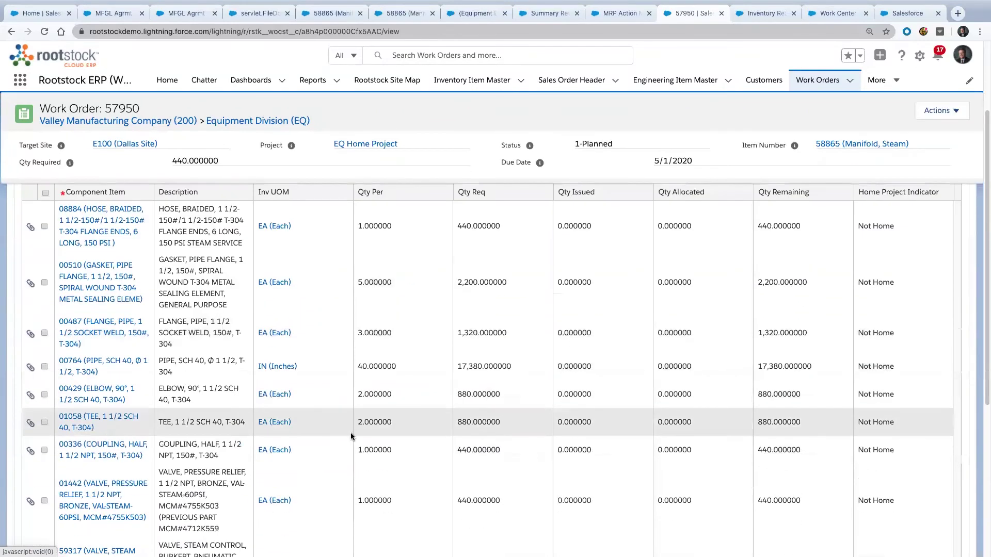
scroll(333, 446, down, 1)
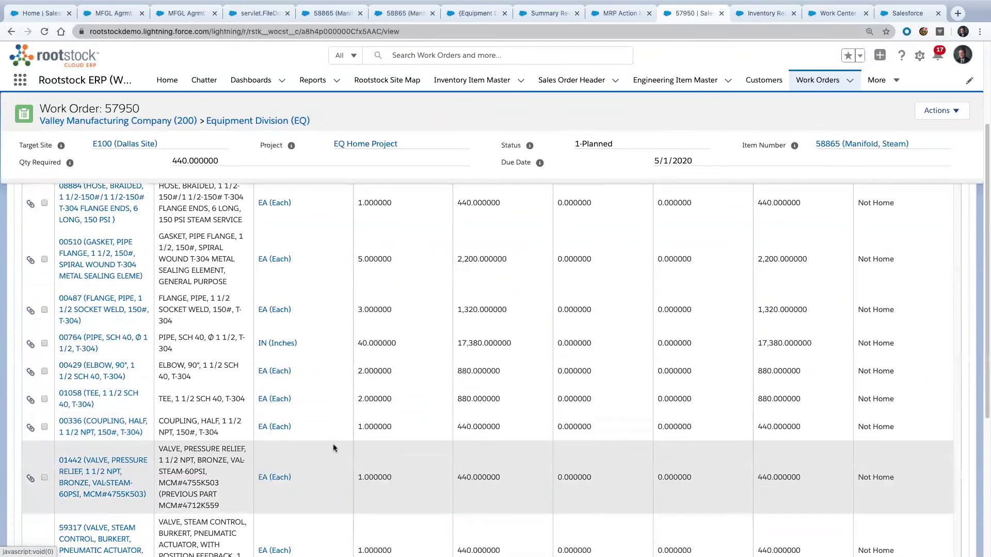
scroll(333, 445, down, 3)
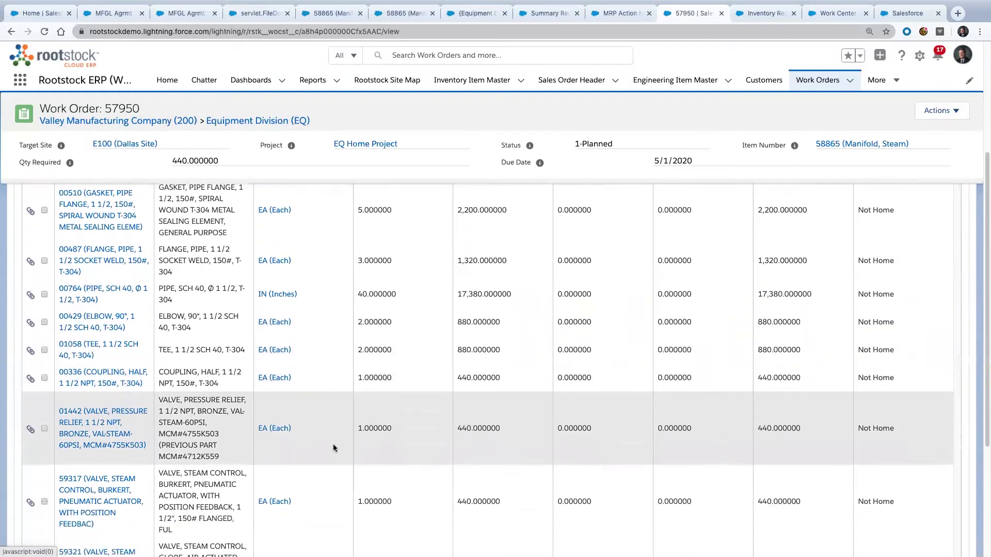
scroll(333, 446, up, 8)
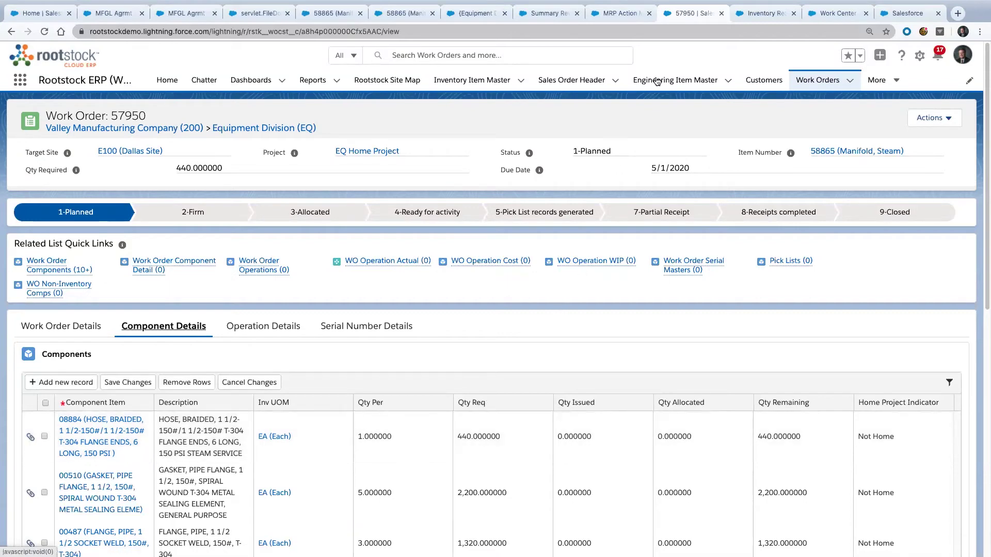
Examine the planned requisitions for item 00336 (coupling, half) in the Inventory Requisition Workbench.
click(755, 15)
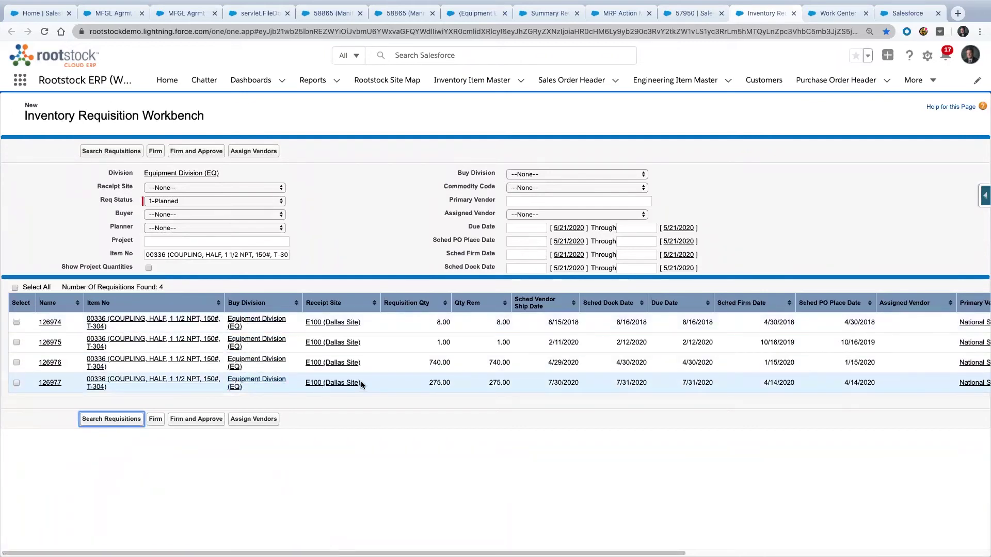
mouse_move(267, 320)
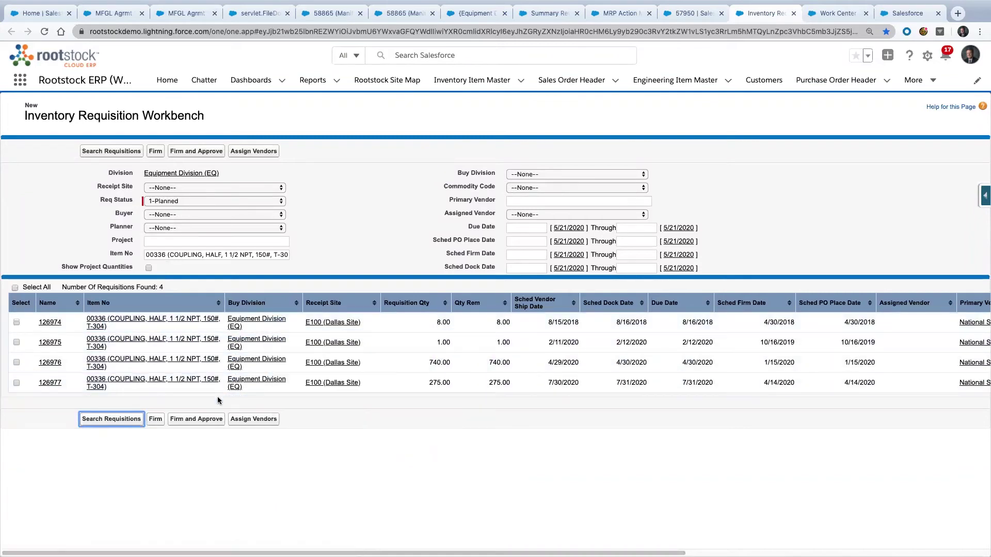
mouse_move(197, 382)
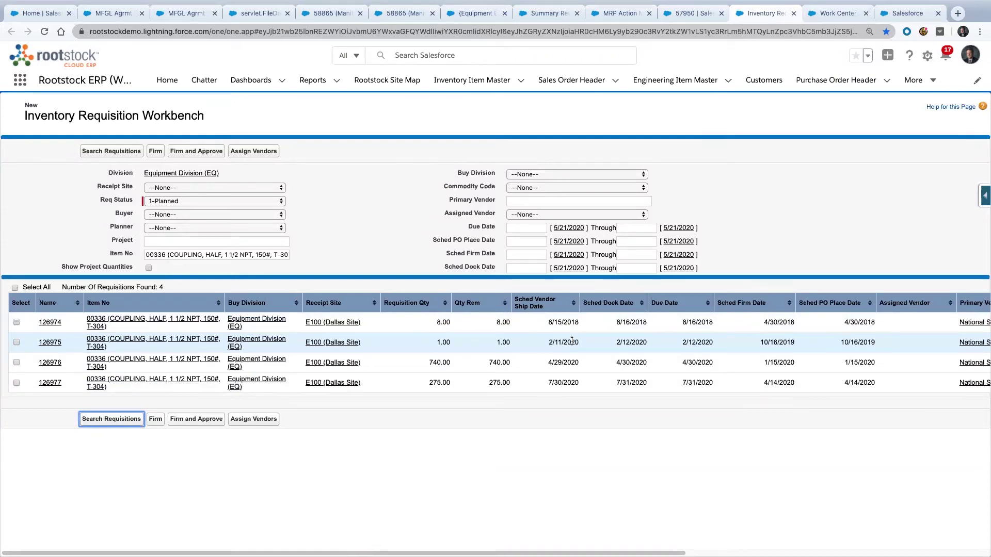
Show the capacity overview of all work centers in the Work Center Capacity Planning Workbench.
click(836, 14)
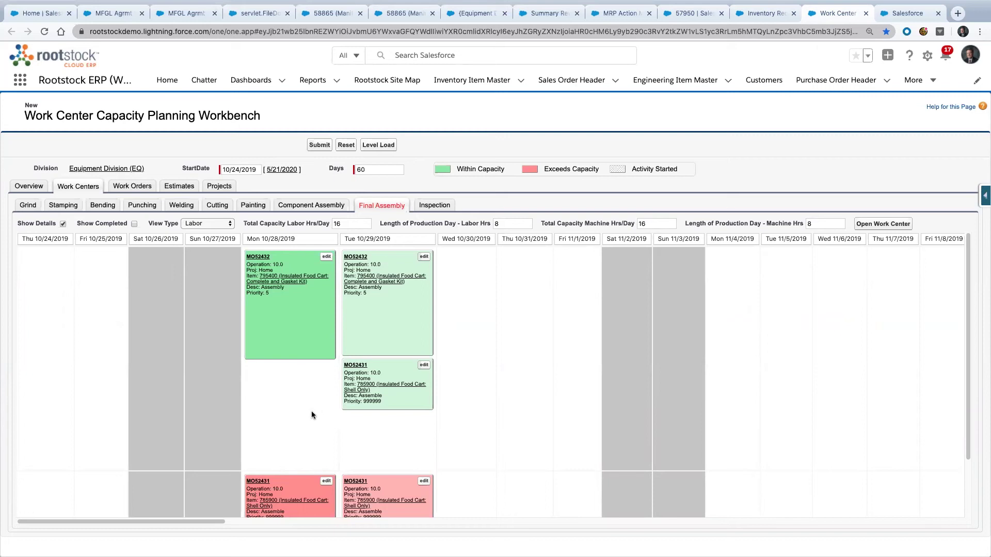
click(37, 190)
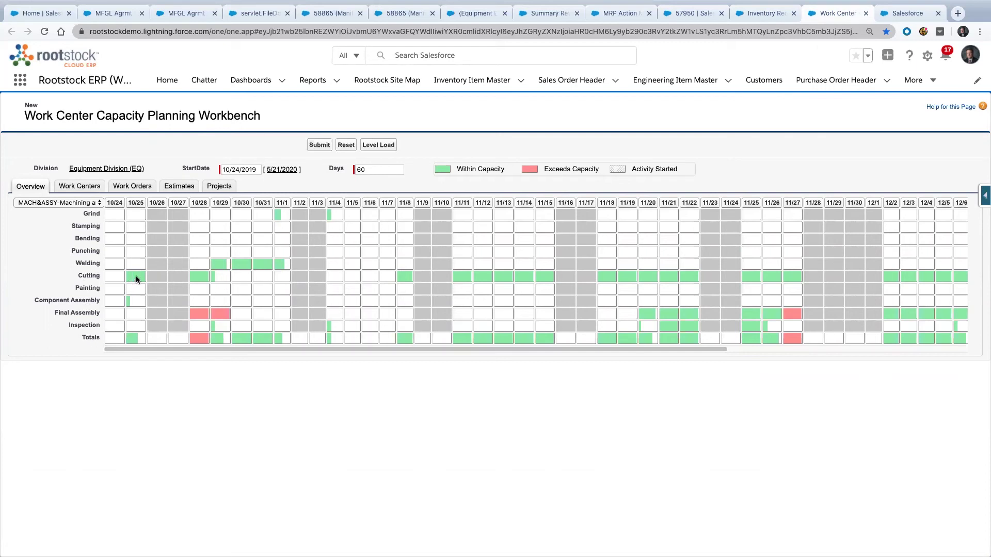
Inspect the daily capacity details for the 10/31 totals and the overloaded Final Assembly work center on 10/29.
mouse_move(258, 278)
mouse_move(261, 339)
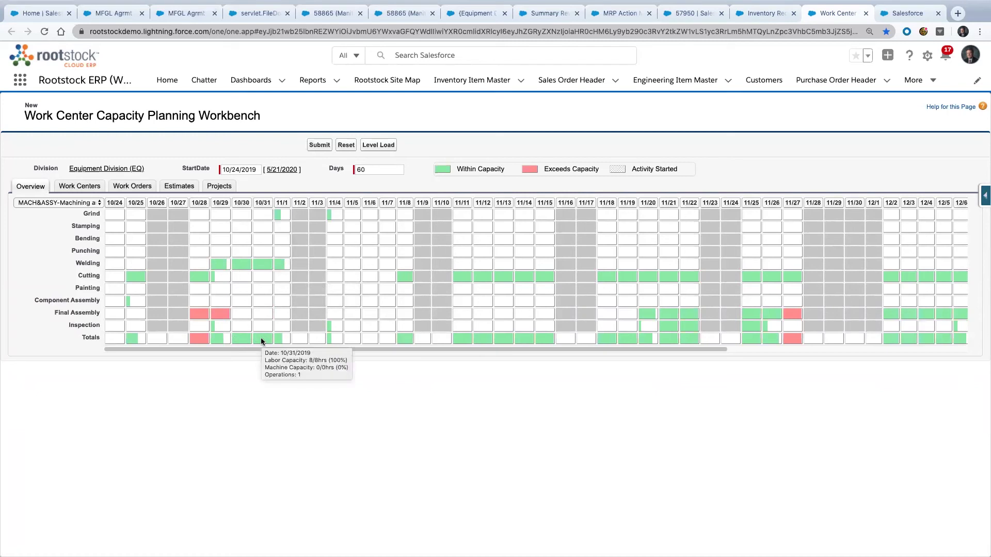
mouse_move(217, 316)
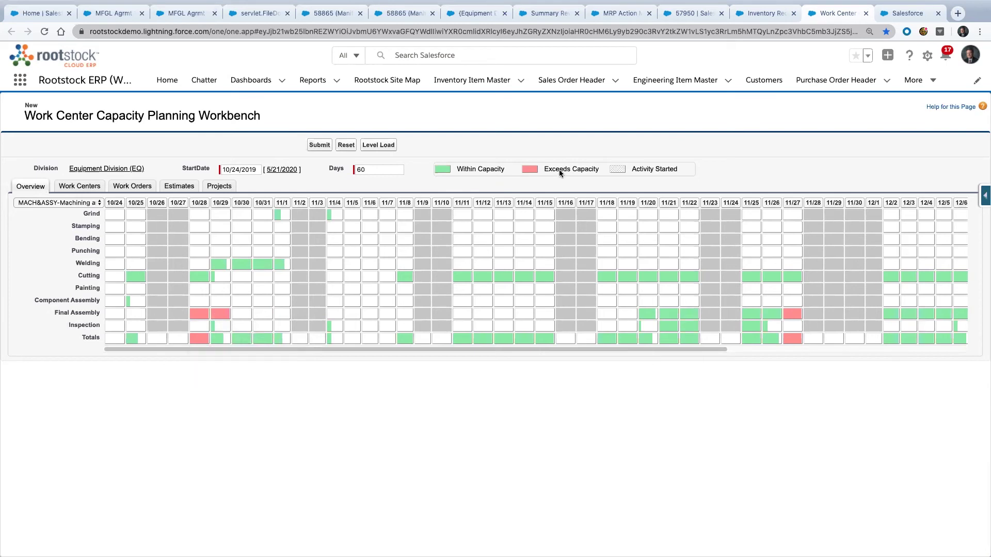
Show the Final Assembly work center's schedule and examine the over-capacity 10/28 operation for item 785900 against the total labor hours per day.
click(75, 188)
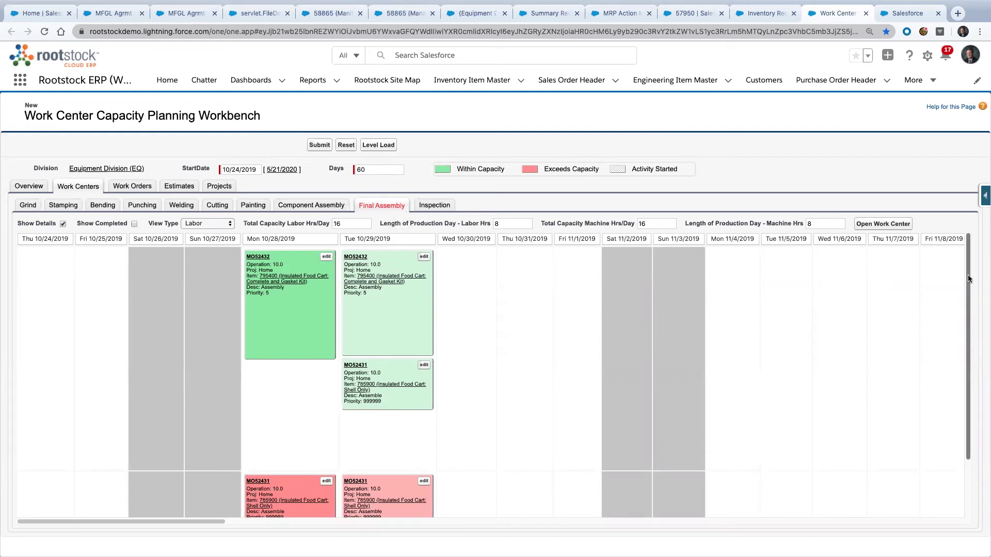
drag(969, 278, 969, 336)
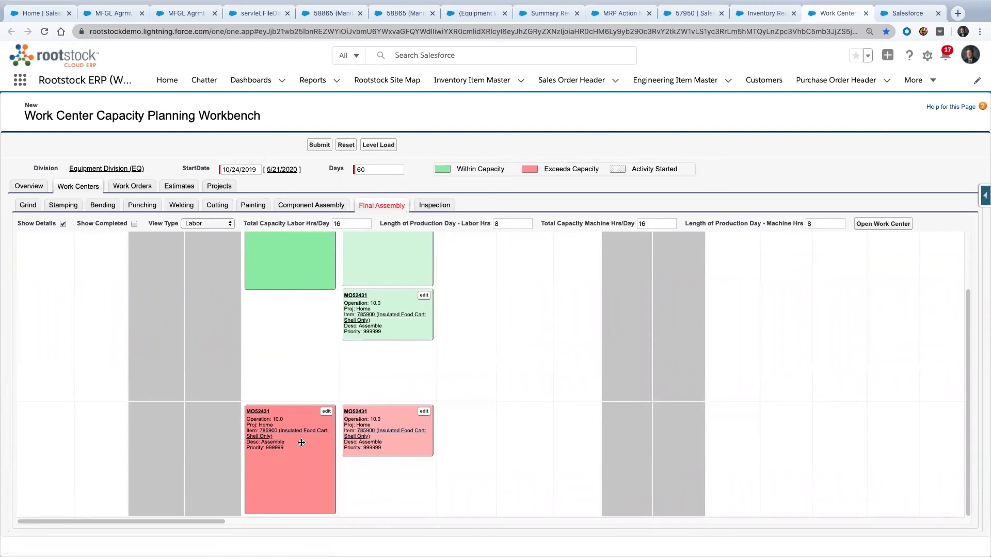
mouse_move(302, 442)
double_click(337, 223)
mouse_move(288, 424)
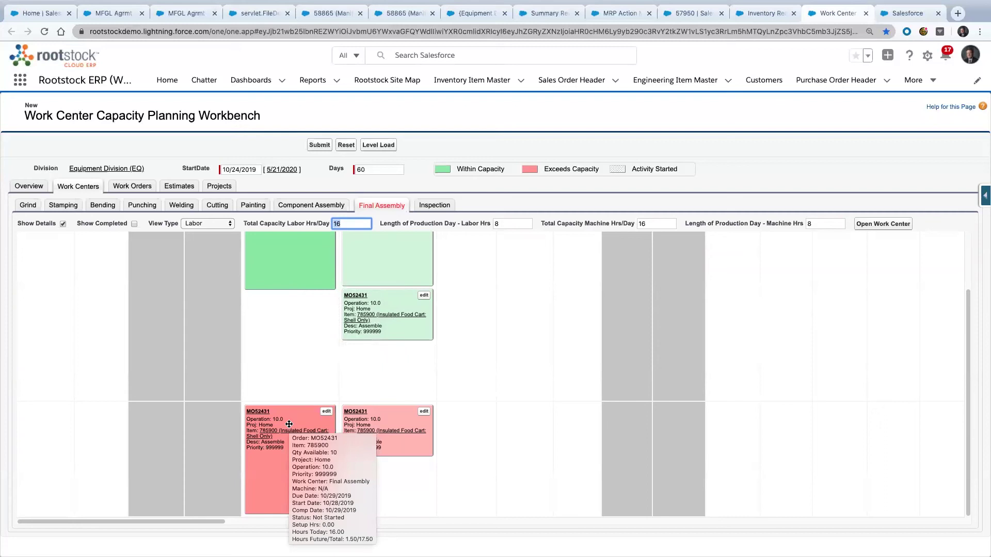
mouse_move(296, 419)
mouse_down()
mouse_move(621, 387)
mouse_move(375, 402)
mouse_move(293, 421)
mouse_up()
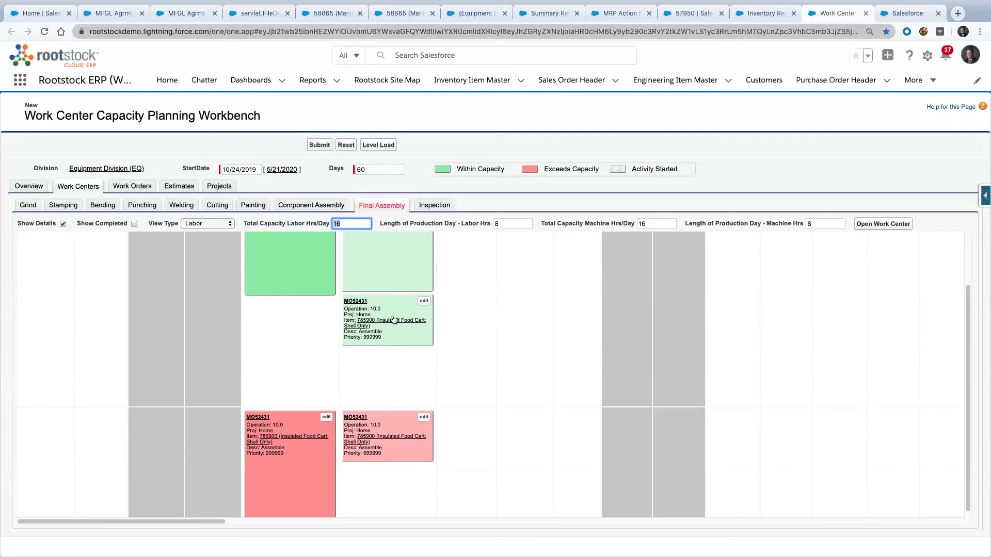
Switch to the Consolidated Sales Order Performance dashboard in Einstein Analytics and review orders over time, top performing items and top stores.
click(907, 15)
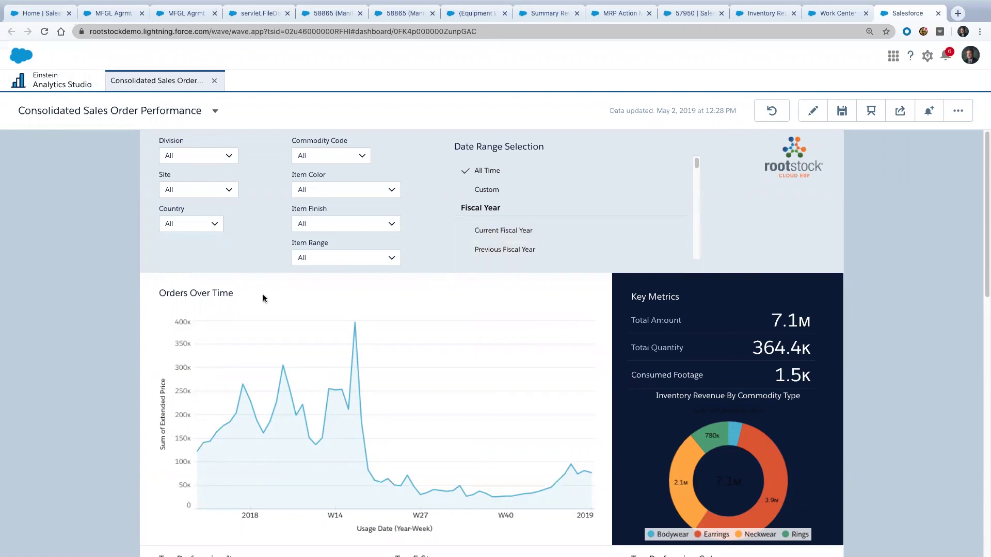
mouse_move(237, 431)
scroll(316, 302, down, 5)
scroll(317, 302, down, 2)
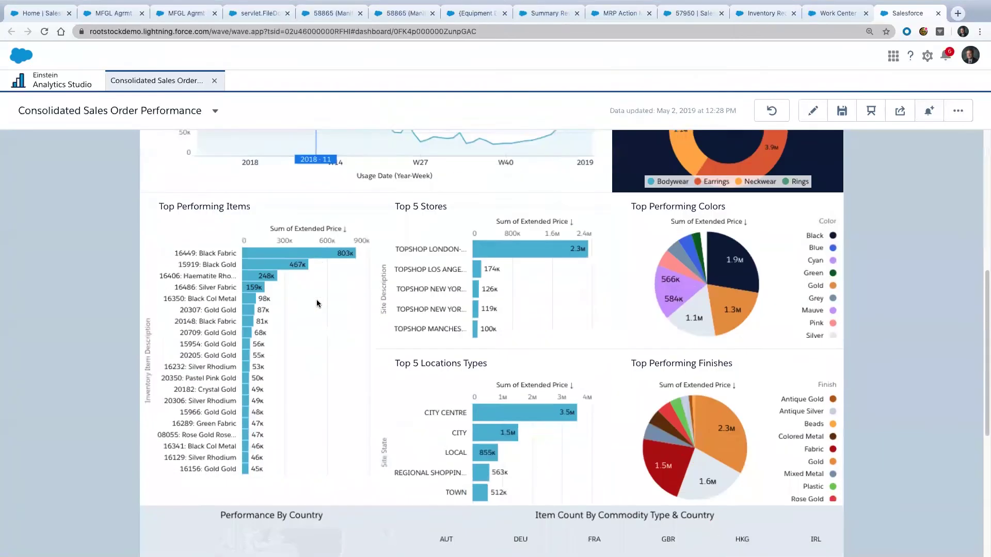
Examine the Performance By Country map, including the extended price sum for the United States, and return to the top performer charts.
scroll(470, 354, down, 5)
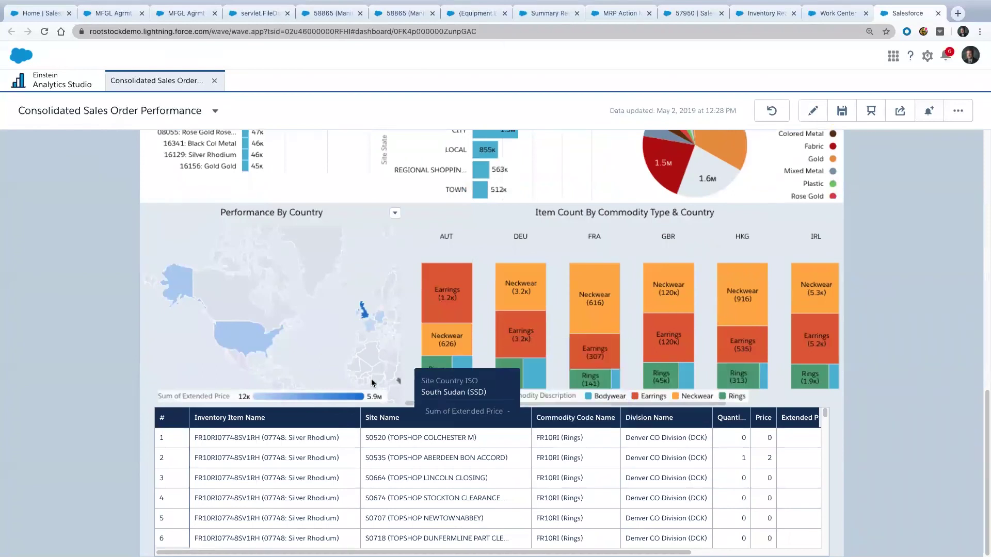
mouse_move(182, 324)
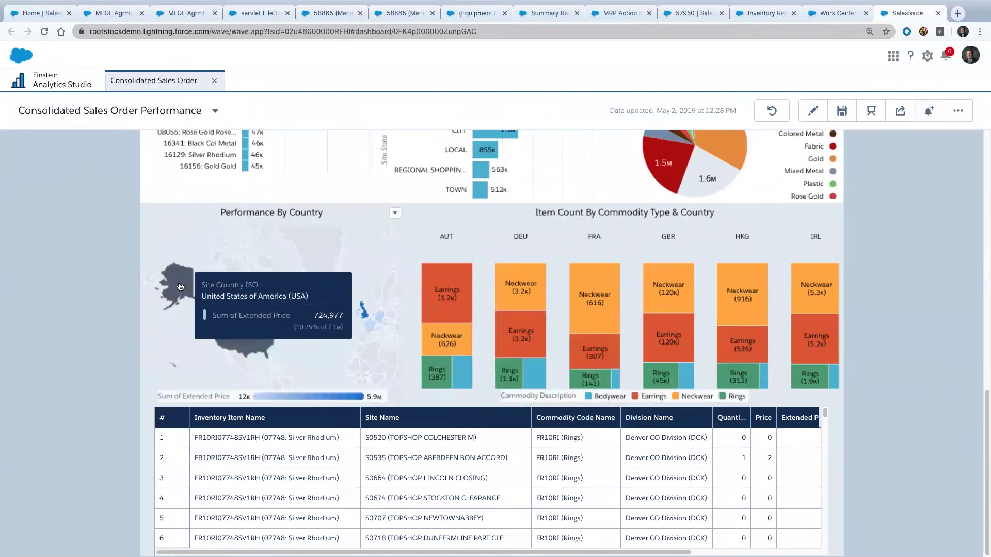
mouse_move(366, 328)
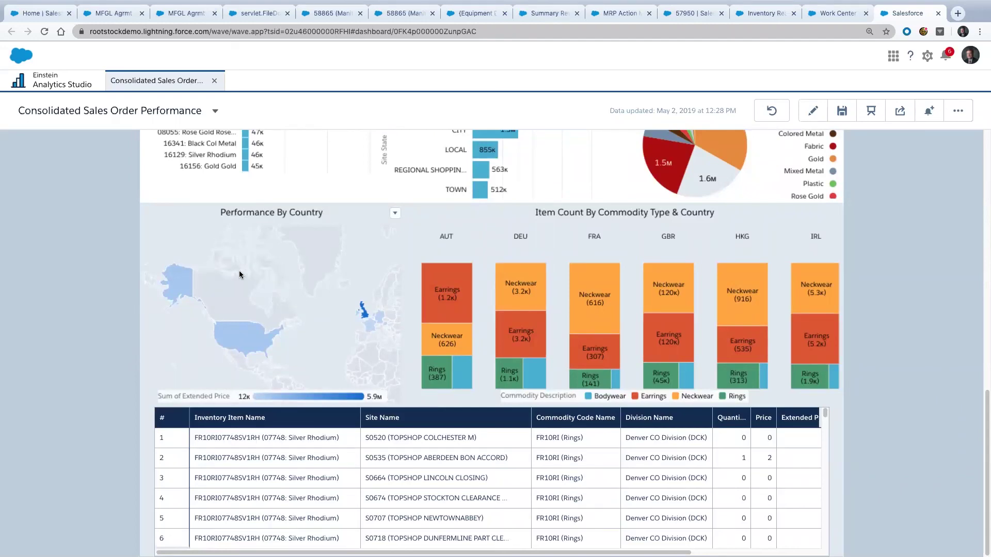
scroll(370, 246, up, 15)
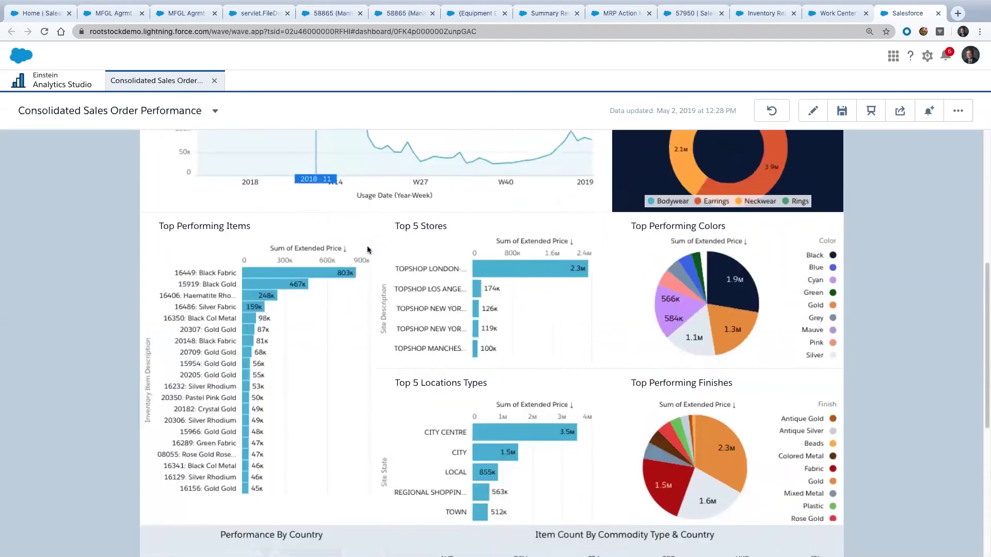